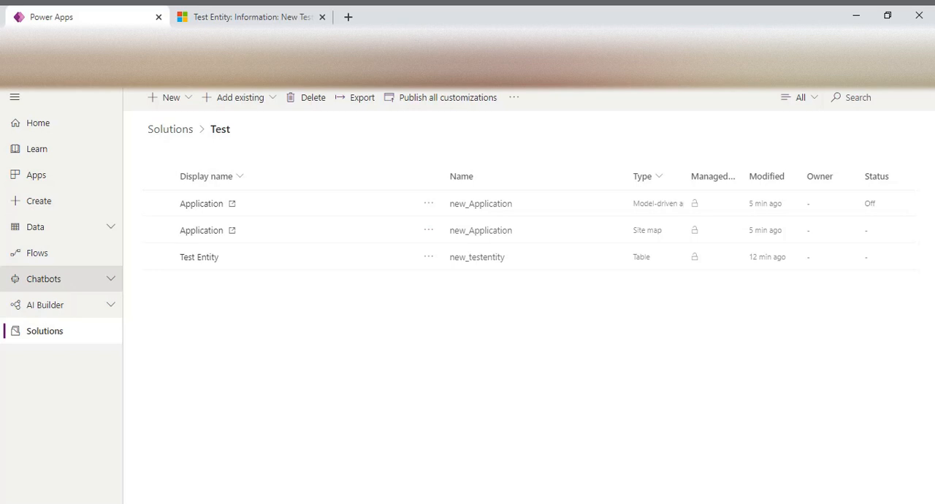
# Open MyBot from the list of chatbots and send "hi" in its test chat
pyautogui.click(84, 282)
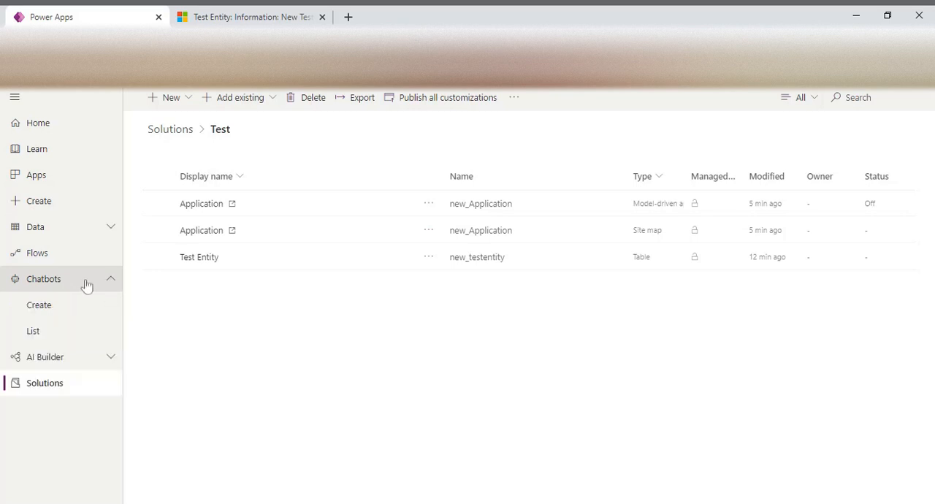
pyautogui.click(42, 337)
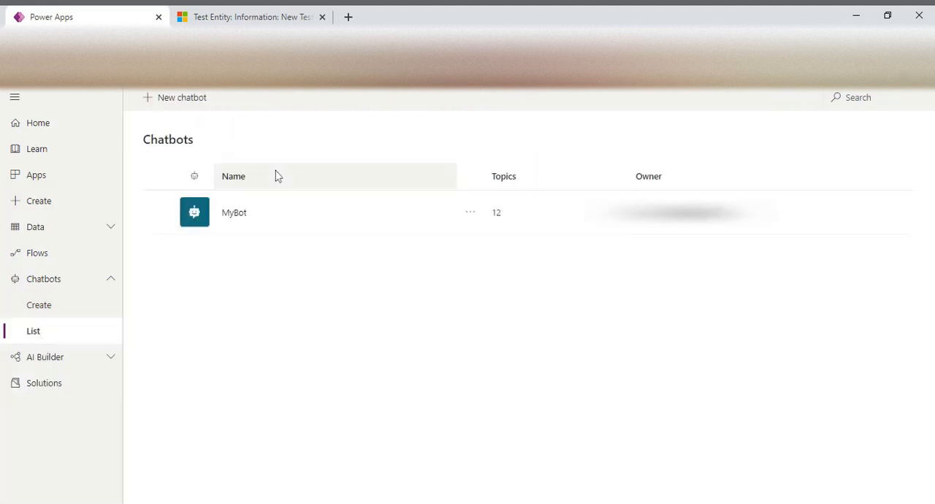
pyautogui.click(234, 213)
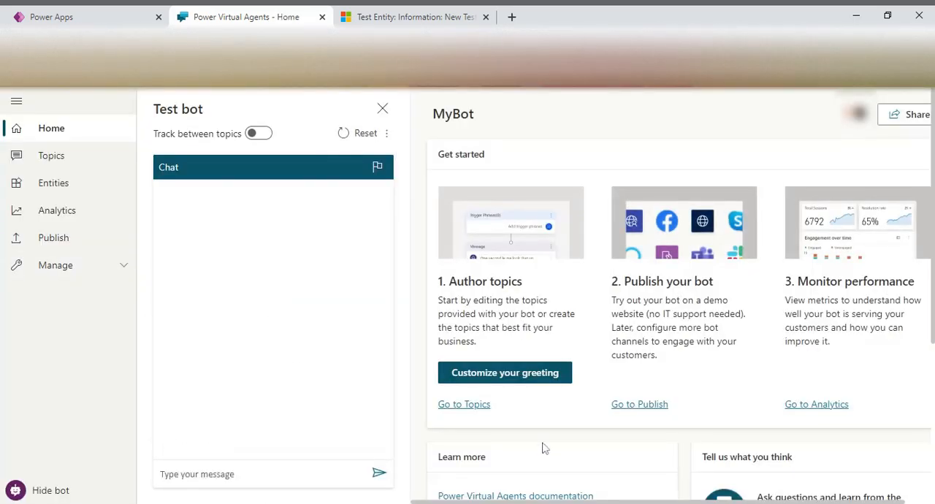
pyautogui.click(256, 471)
pyautogui.write('hi')
pyautogui.click(379, 472)
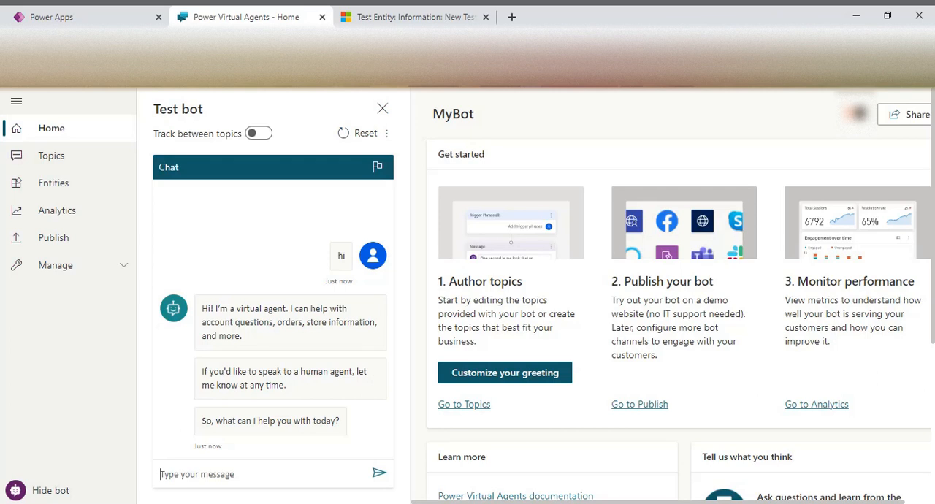
# Send the message "i want to talk agent" in the bot's test chat
pyautogui.write('i want tio')
pyautogui.press('BackSpace')
pyautogui.press('BackSpace')
pyautogui.write('o talk ')
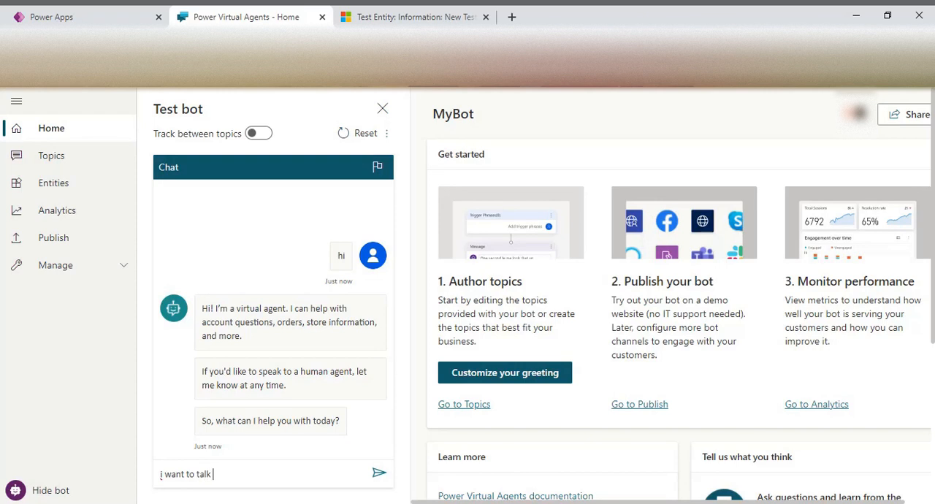
pyautogui.write('agent')
pyautogui.click(378, 474)
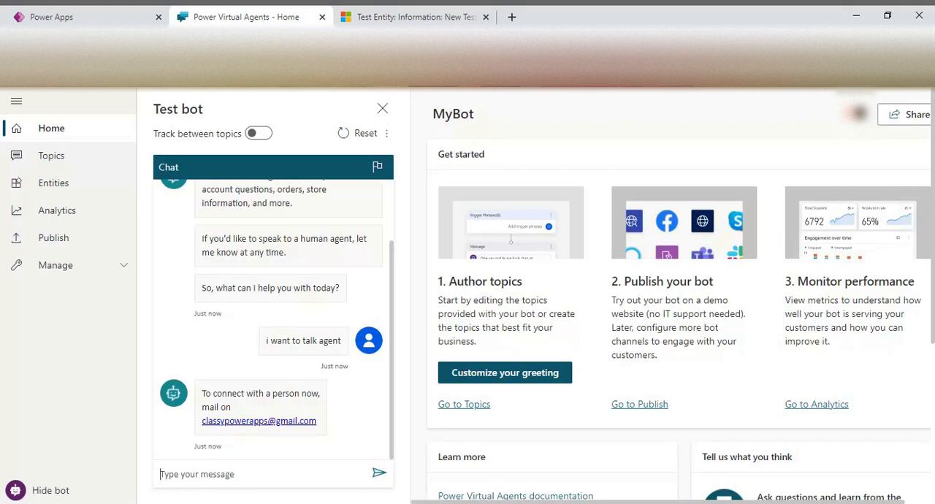
# Return to Power Apps, open the Test solution and start creating a new web resource in it
pyautogui.click(84, 15)
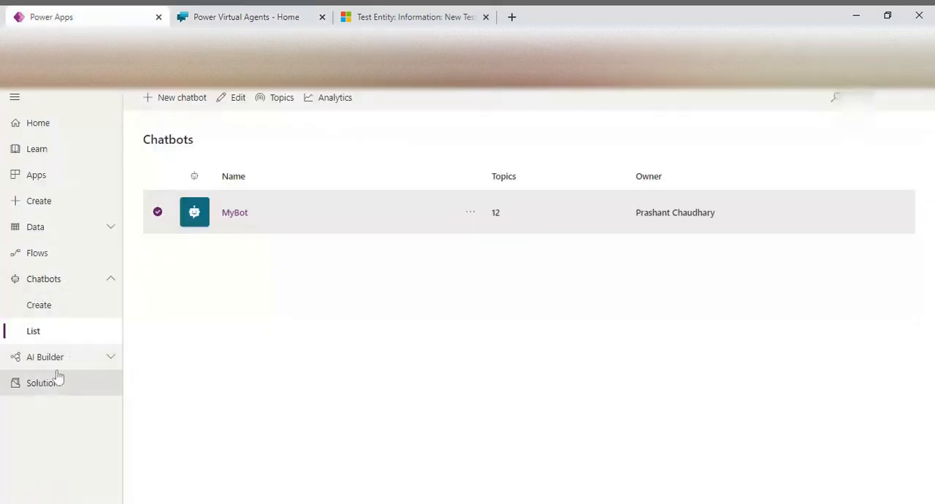
pyautogui.click(54, 382)
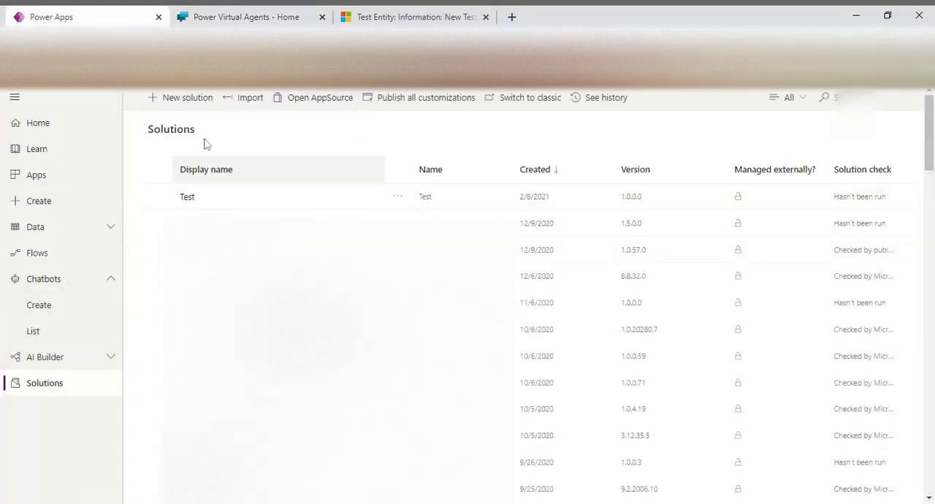
pyautogui.click(187, 197)
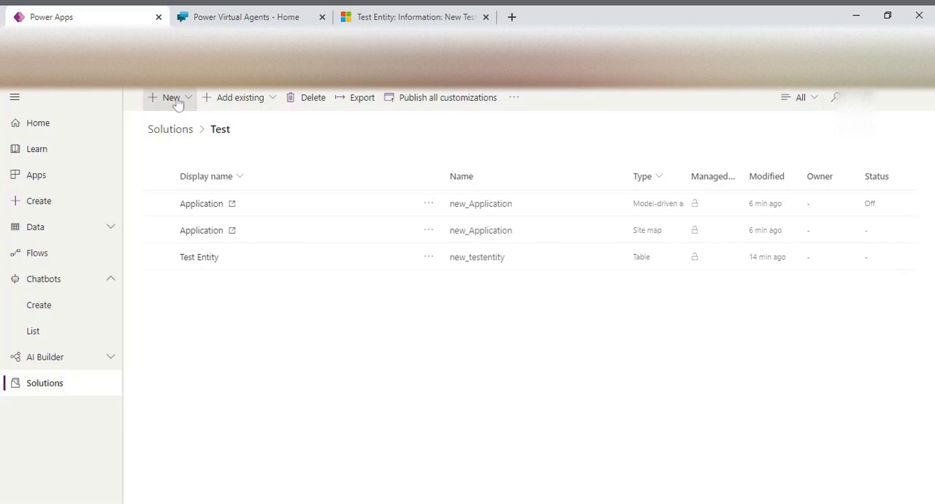
pyautogui.click(175, 100)
pyautogui.moveTo(429, 188); pyautogui.dragTo(411, 494)
pyautogui.moveTo(382, 495)
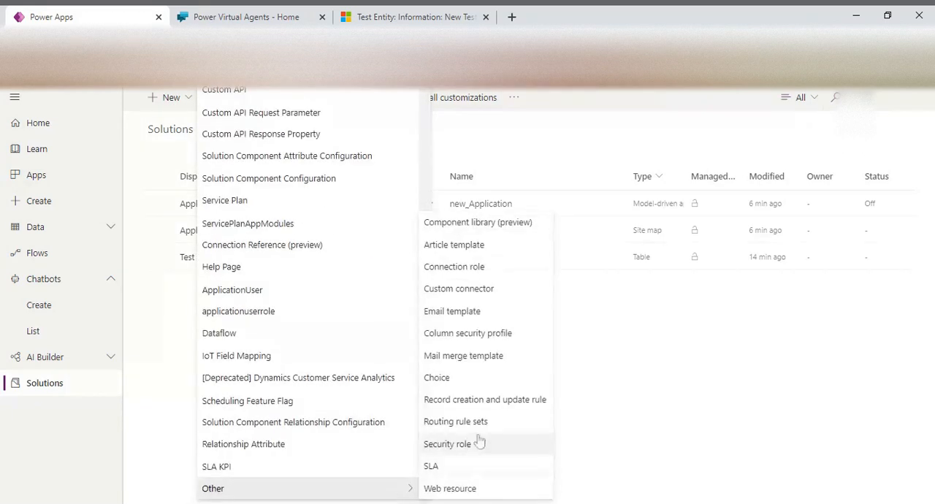
pyautogui.click(467, 490)
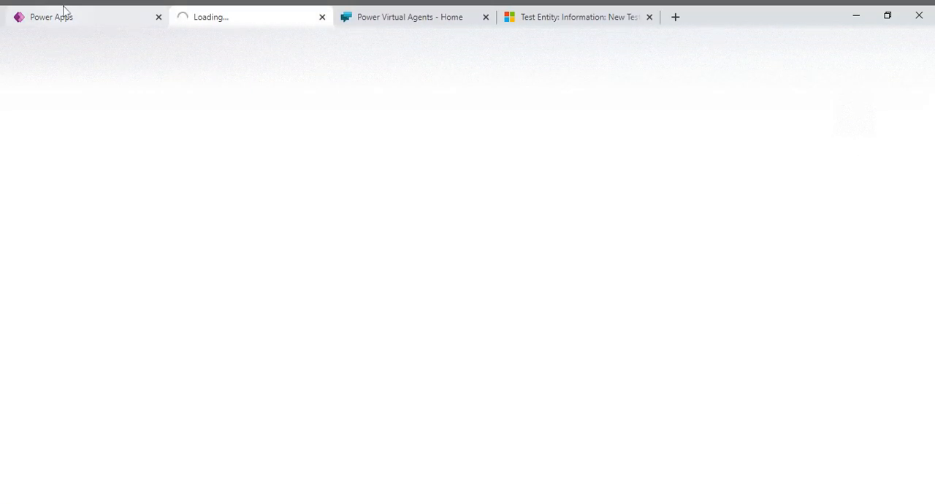
# Bring up the bot's Custom website embed code and define the new web resource as Bot, with display name Bot and type Webpage (HTML)
pyautogui.click(409, 16)
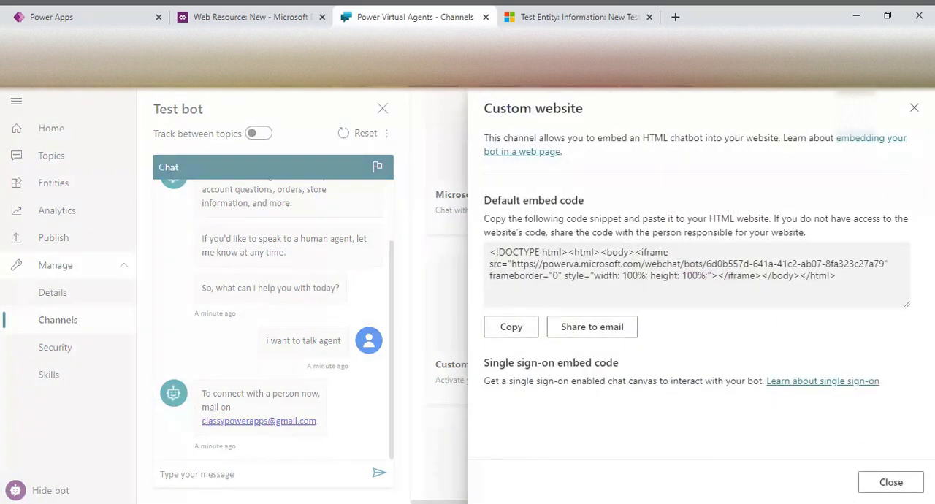
pyautogui.click(271, 11)
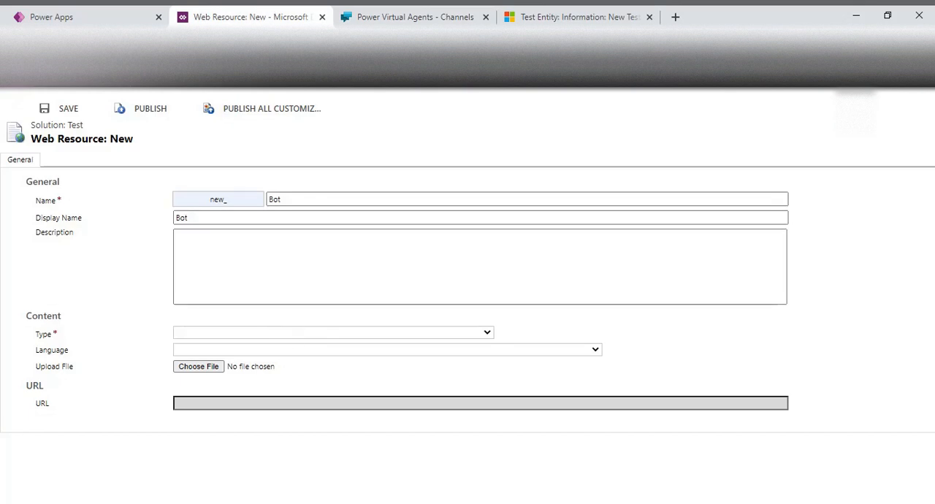
pyautogui.click(283, 345)
# Copy the bot's default embed code and replace the web resource's HTML source with it
pyautogui.click(415, 16)
pyautogui.moveTo(837, 276); pyautogui.dragTo(488, 252)
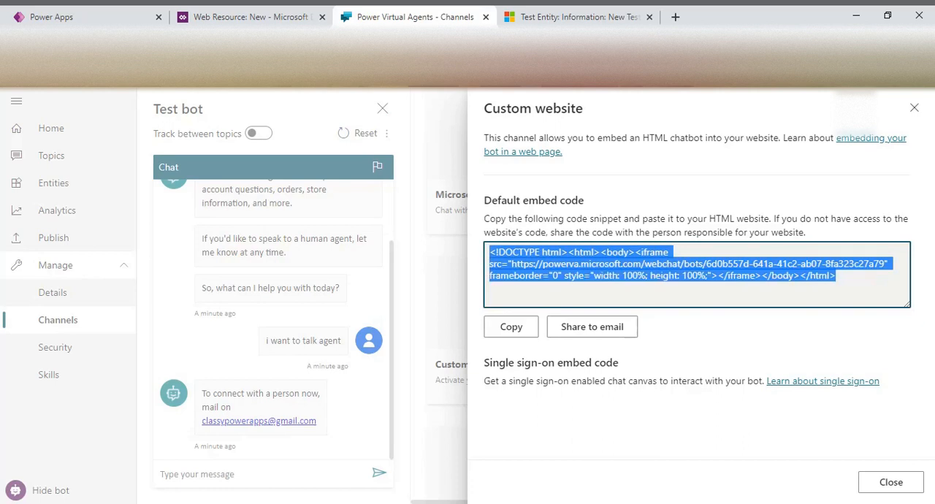
pyautogui.click(253, 11)
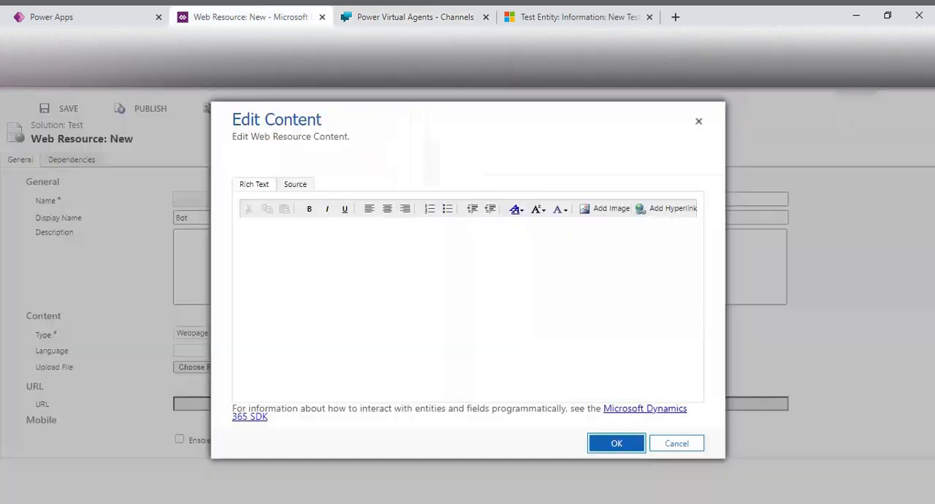
pyautogui.click(296, 184)
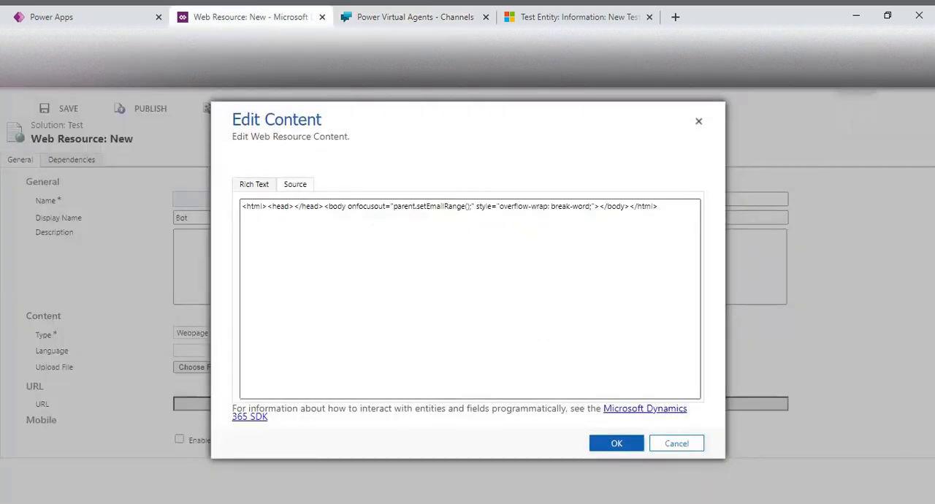
pyautogui.hotkey('ctrl', 'a')
pyautogui.write('<iframe src="https://powerva.microsoft.com/webchat/bots/6d0b557d-641a-41c2-ab07-8fa323c27a79" frameborder="0" style="width: 100%; height: 100%;"></iframe>')
pyautogui.click(617, 450)
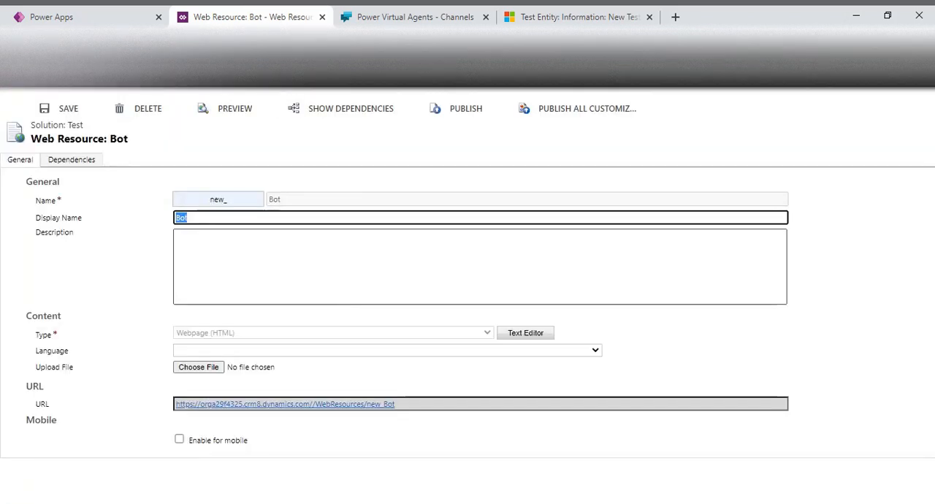
# Publish the Bot web resource and finish its creation back in the Test solution
pyautogui.click(459, 108)
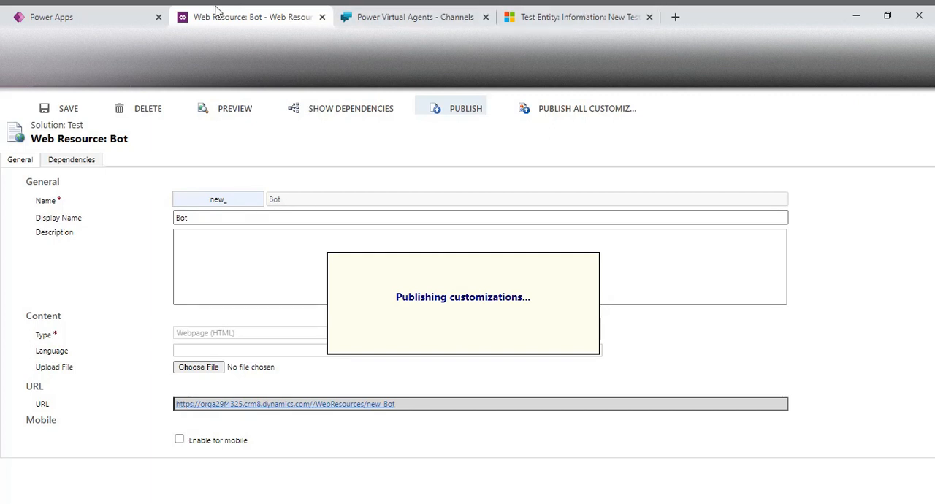
pyautogui.click(97, 11)
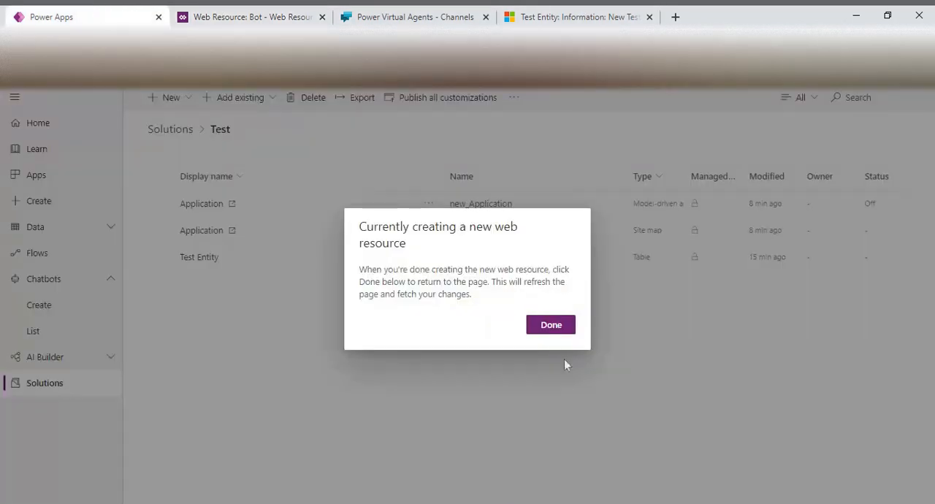
pyautogui.click(558, 330)
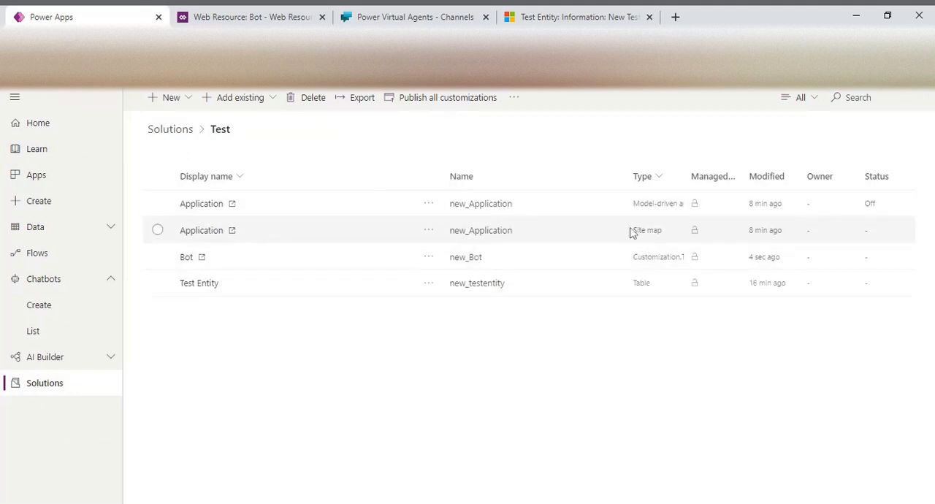
# Open the Test Entity table in the classic designer and open its main Information form for editing
pyautogui.click(211, 286)
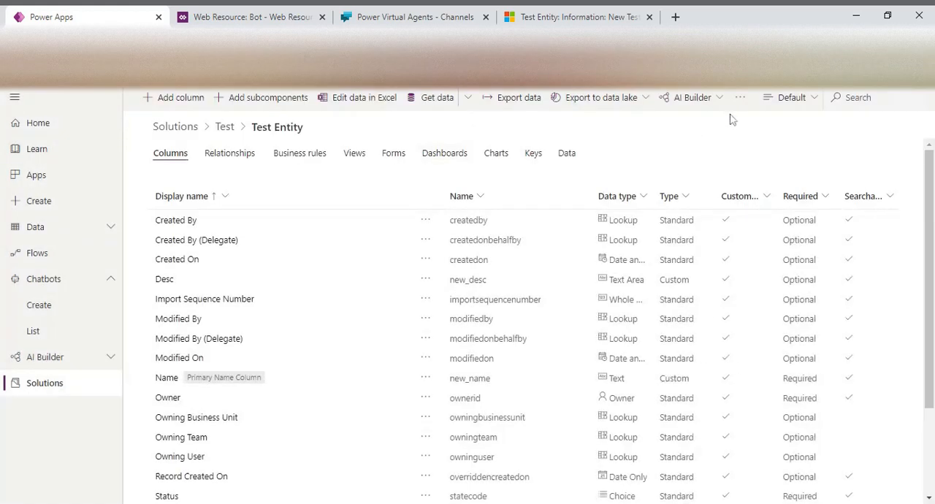
pyautogui.click(740, 101)
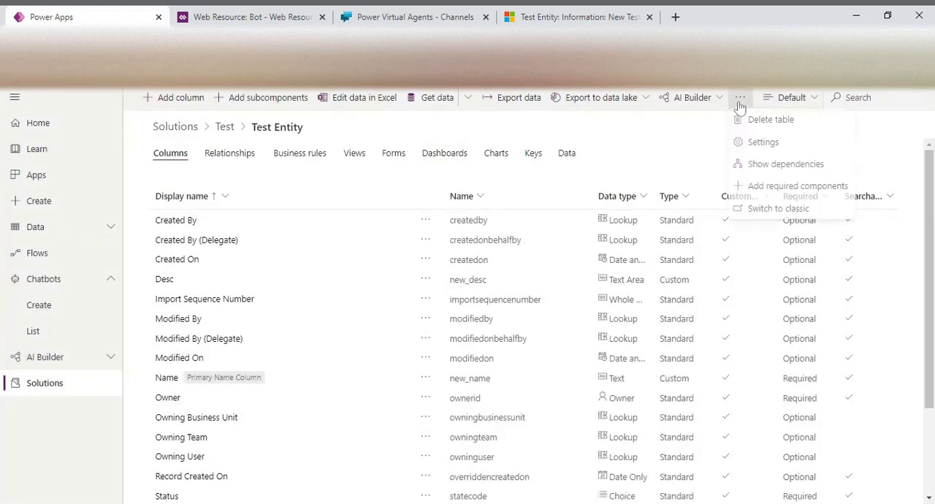
pyautogui.click(774, 214)
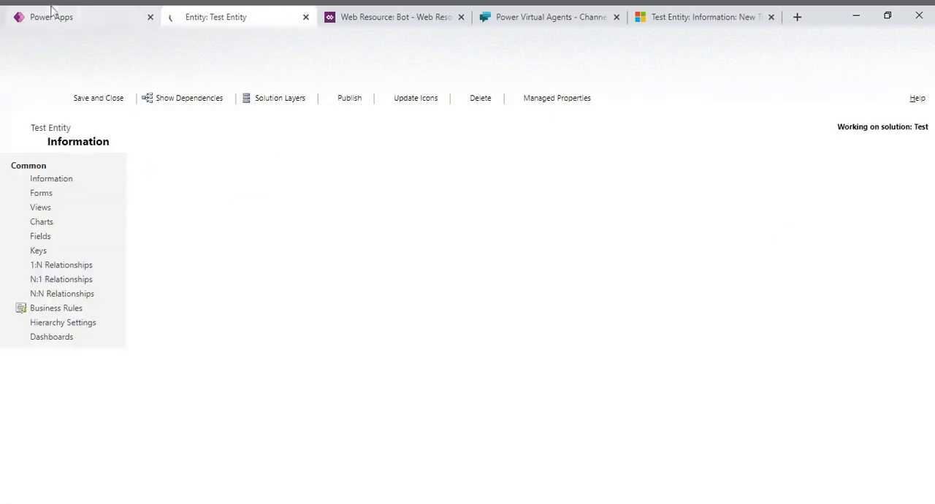
pyautogui.click(42, 194)
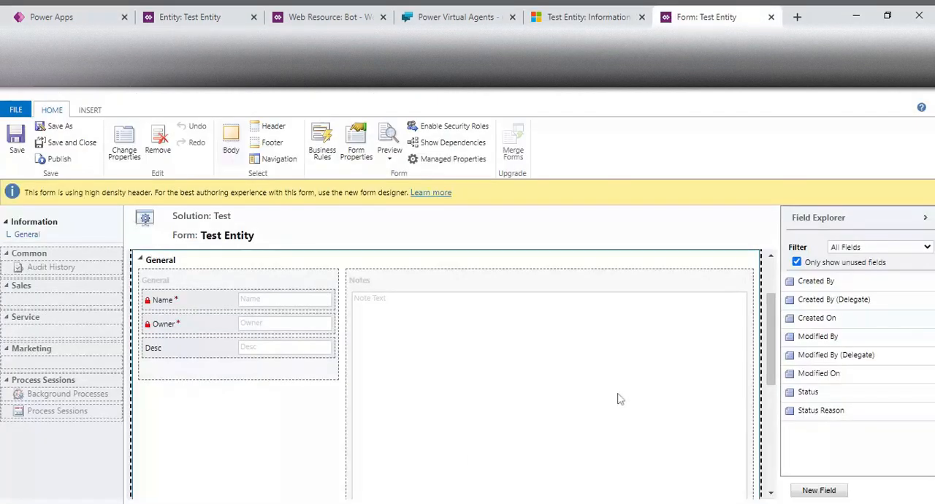
pyautogui.click(189, 16)
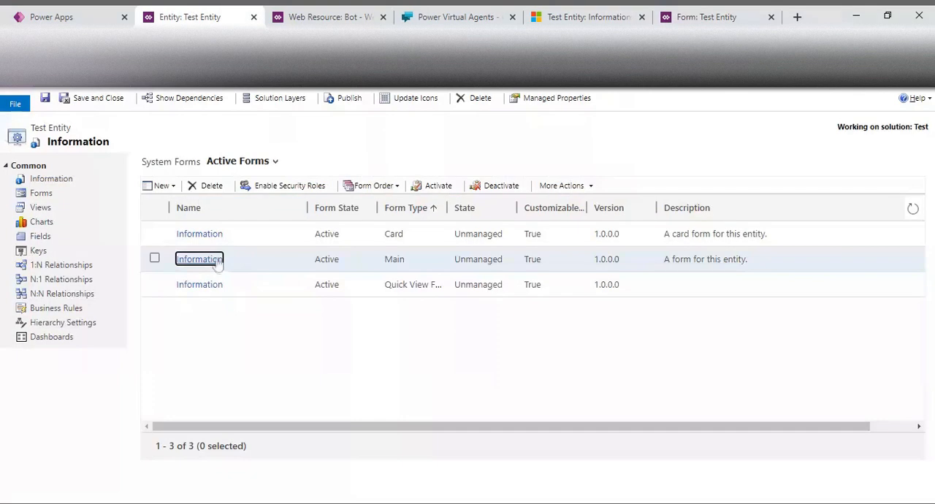
pyautogui.click(695, 16)
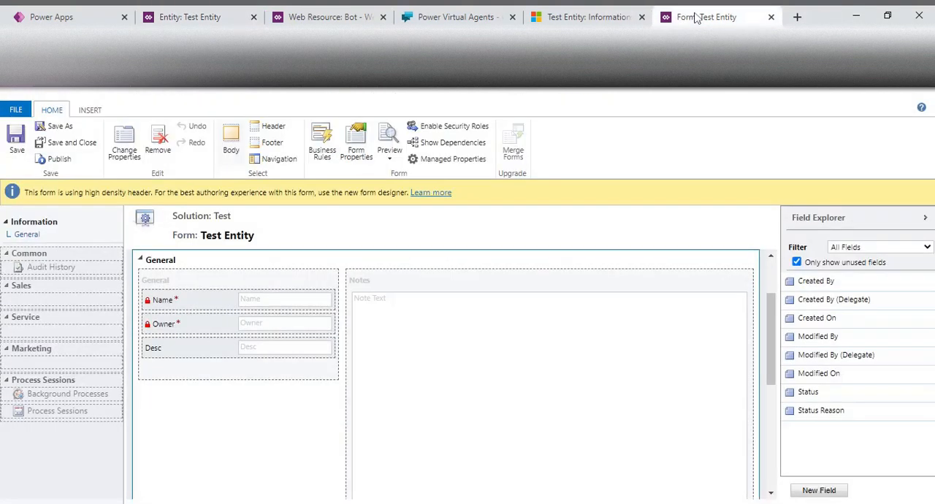
# Start adding an existing web resource to the Notes section of the Test Entity form
pyautogui.moveTo(772, 334); pyautogui.dragTo(773, 321)
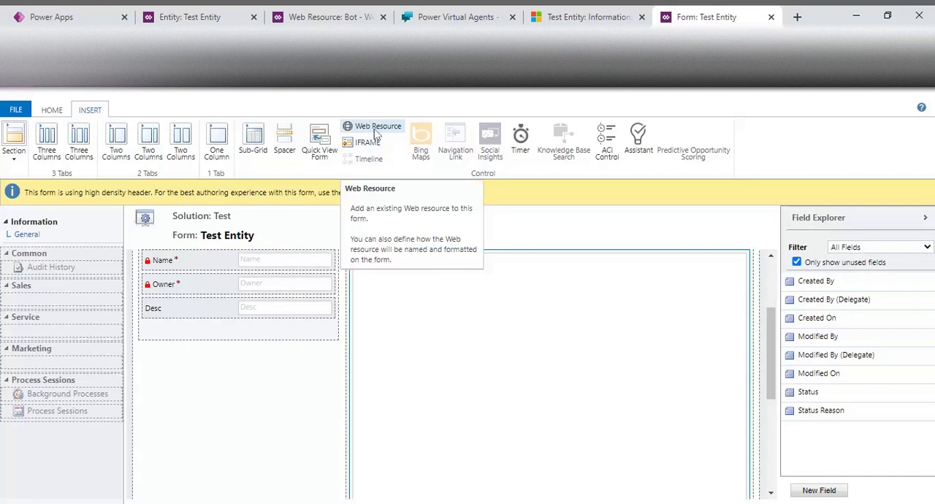
pyautogui.click(376, 128)
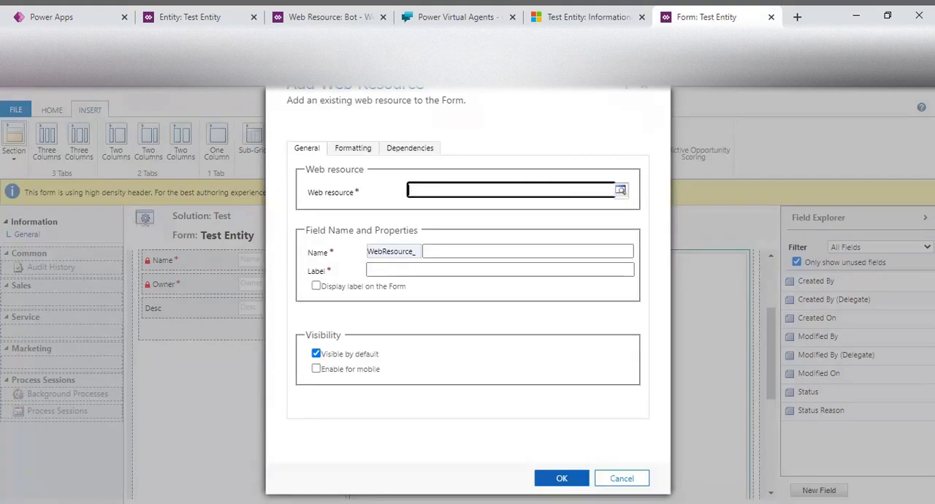
pyautogui.write('bot')
pyautogui.click(621, 190)
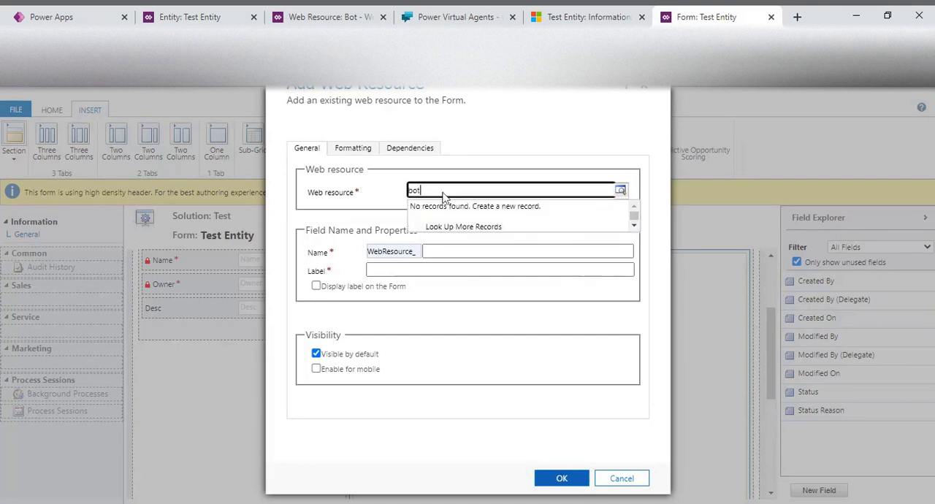
pyautogui.click(621, 191)
pyautogui.press('BackSpace')
pyautogui.press('BackSpace')
pyautogui.press('BackSpace')
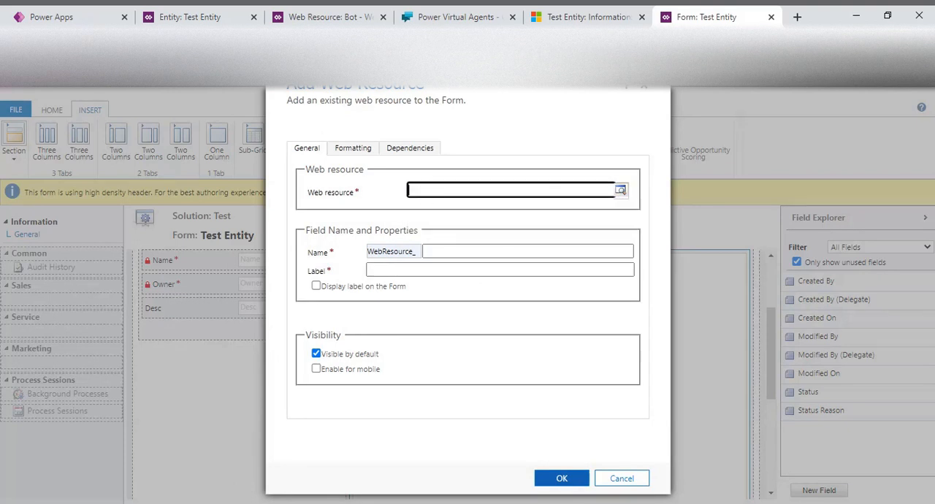
# Look up "new_bot" and choose new_Bot as the web resource to insert
pyautogui.write('new_bot')
pyautogui.click(620, 190)
pyautogui.click(472, 217)
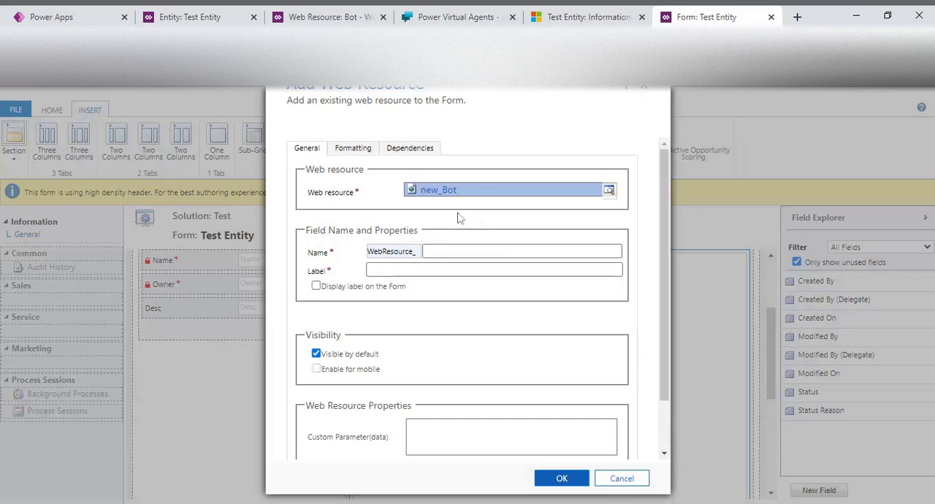
# Complete the inserted web resource's field name with ChatBot after the WebResource_ prefix
pyautogui.click(474, 252)
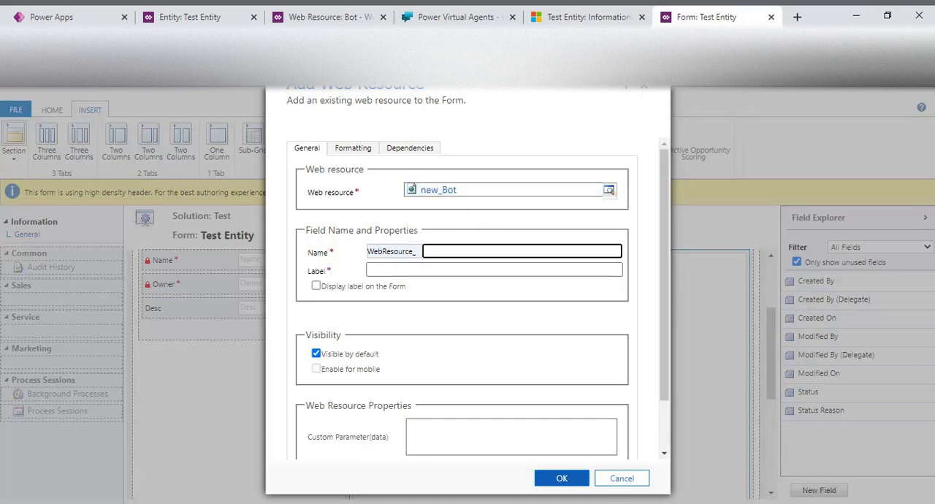
pyautogui.write('ChatBOt')
pyautogui.press('BackSpace')
pyautogui.write('ot')
# Set the web resource's label to Bot and insert it into the form
pyautogui.click(428, 271)
pyautogui.write('ChatBo')
pyautogui.press('BackSpace')
pyautogui.press('BackSpace')
pyautogui.press('BackSpace')
pyautogui.press('BackSpace')
pyautogui.press('BackSpace')
pyautogui.press('BackSpace')
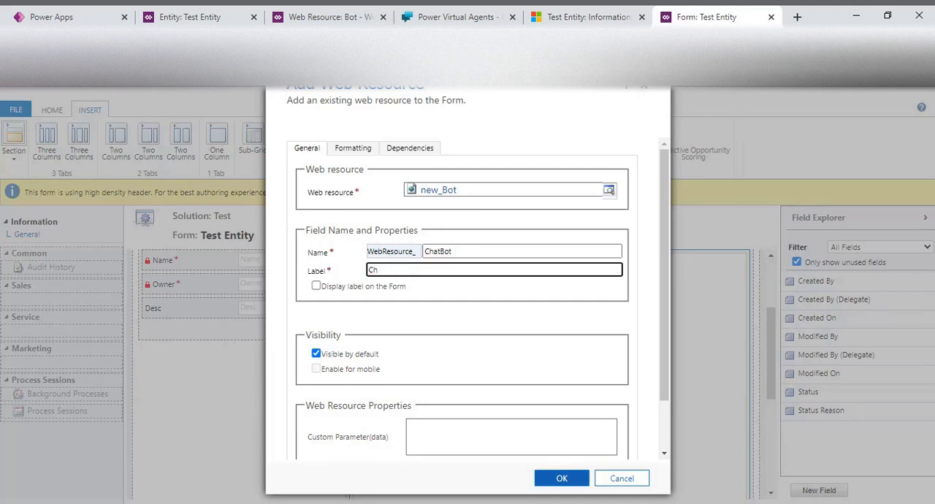
pyautogui.write('Blot')
pyautogui.press('BackSpace')
pyautogui.press('BackSpace')
pyautogui.press('BackSpace')
pyautogui.write('ot')
pyautogui.click(668, 313)
pyautogui.moveTo(667, 313); pyautogui.dragTo(664, 389)
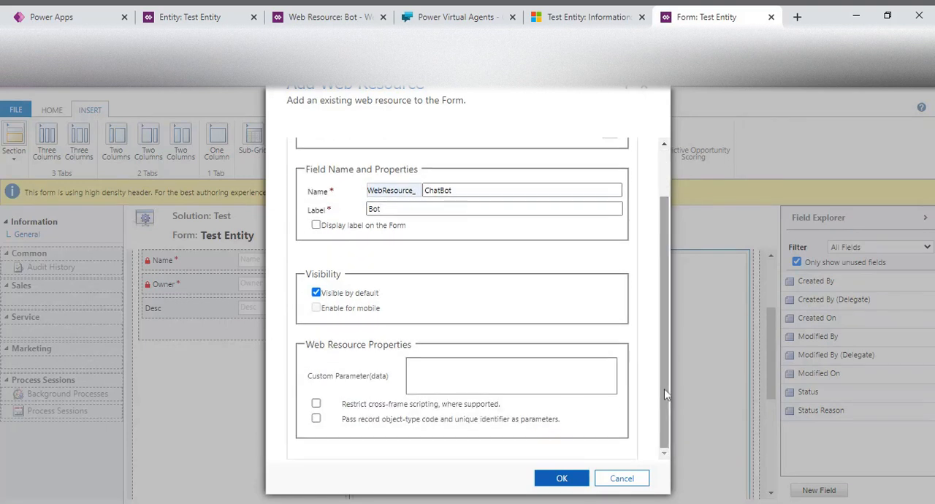
pyautogui.click(561, 479)
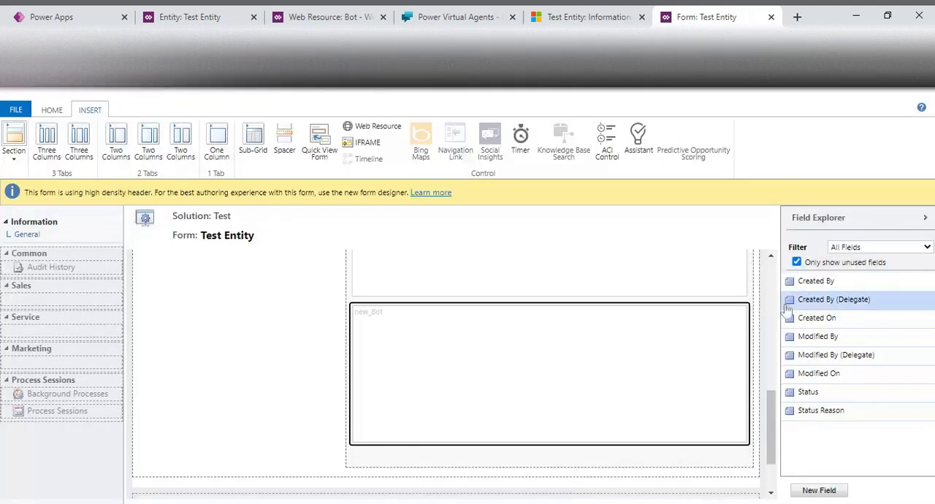
# Move the new_Bot web resource above the note text in the Notes section, then save and publish the form
pyautogui.moveTo(773, 398); pyautogui.dragTo(774, 431)
pyautogui.moveTo(533, 324); pyautogui.dragTo(574, 315)
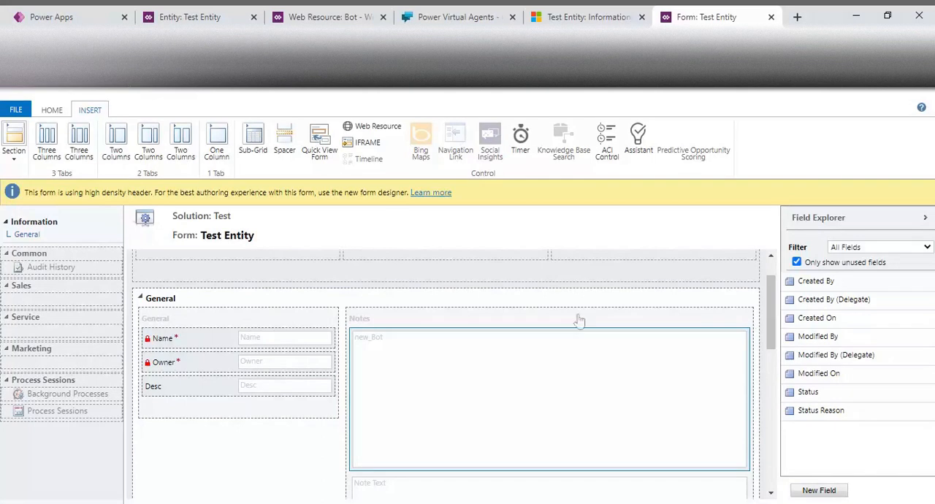
pyautogui.click(53, 111)
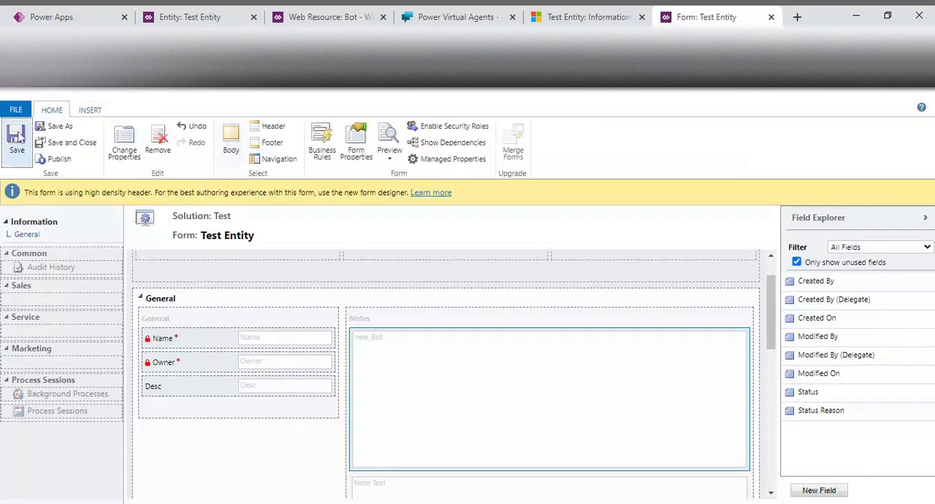
pyautogui.click(18, 138)
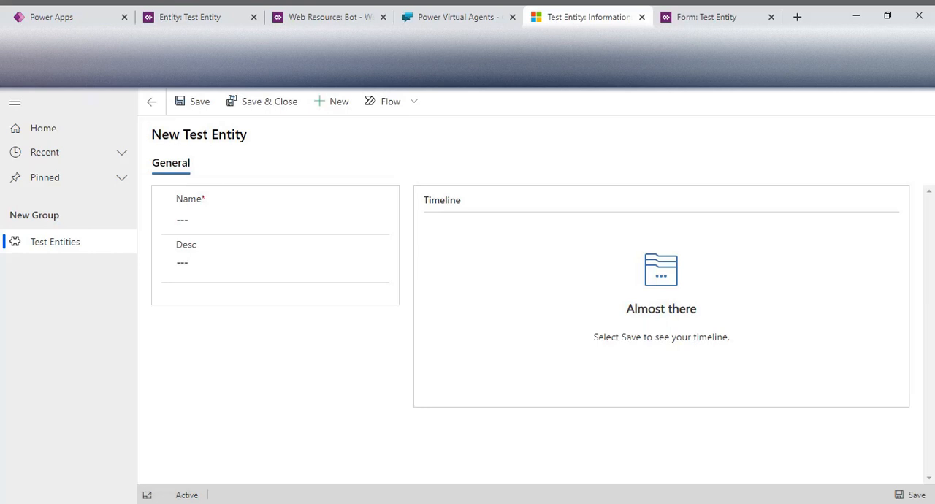
# Switch to the model-driven app, reload the Test Entities list and open a new Test Entity record
pyautogui.click(46, 243)
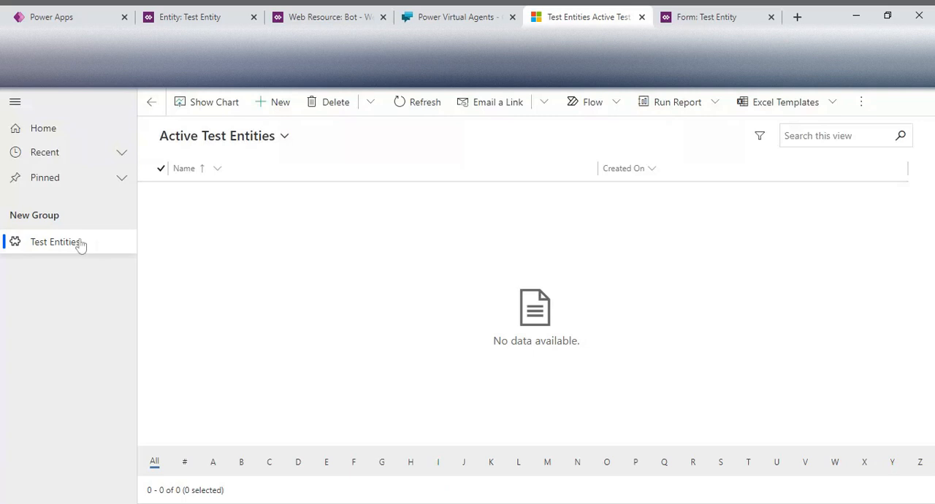
pyautogui.click(49, 39)
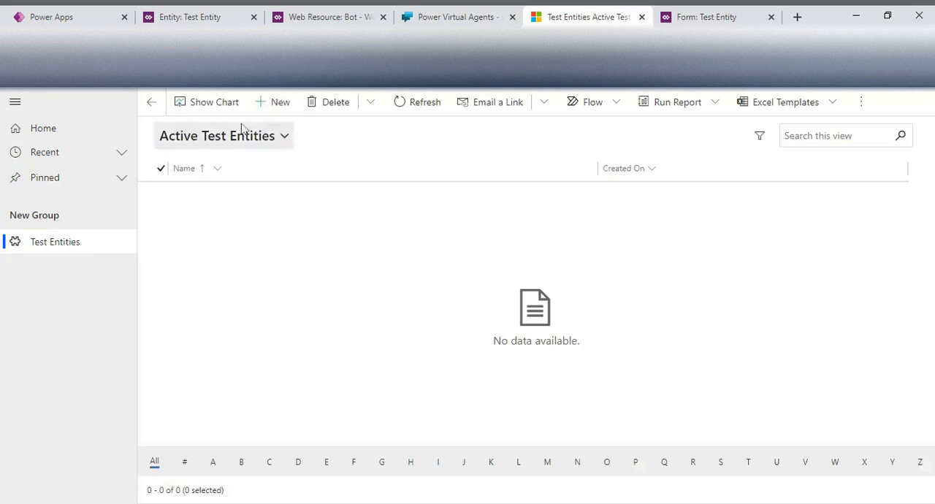
pyautogui.click(281, 106)
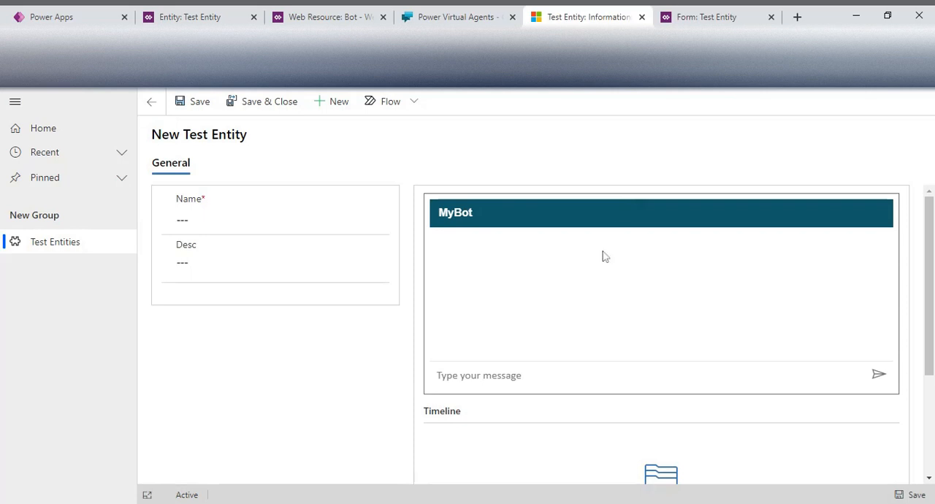
# Send the message "hi" to the MyBot chatbot embedded in the new Test Entity form
pyautogui.click(502, 374)
pyautogui.write('hi')
pyautogui.click(879, 377)
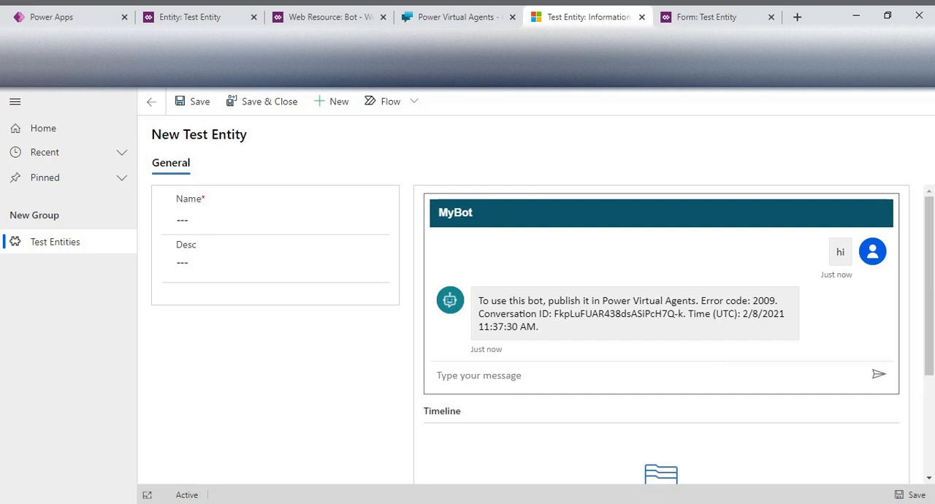
# Switch to Power Virtual Agents, close the Custom website embed code and publish the bot's latest content
pyautogui.click(456, 10)
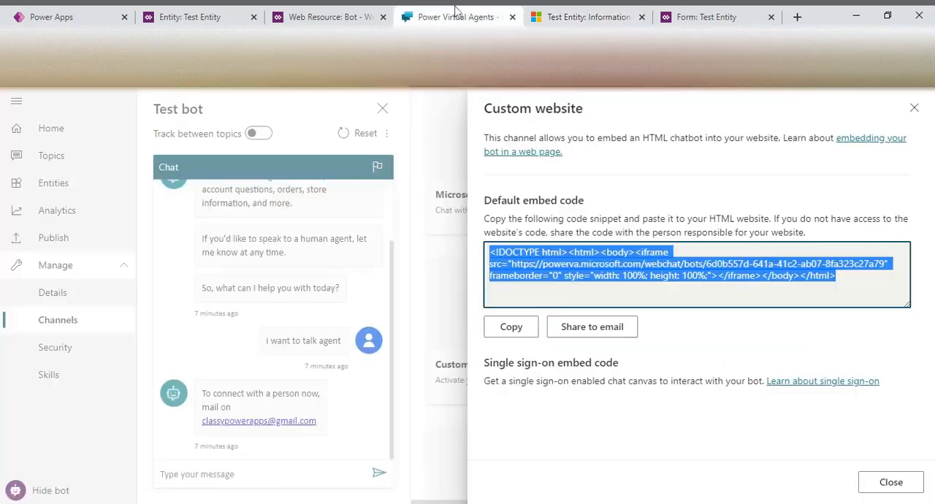
pyautogui.click(912, 111)
pyautogui.click(54, 237)
pyautogui.click(470, 213)
pyautogui.click(477, 294)
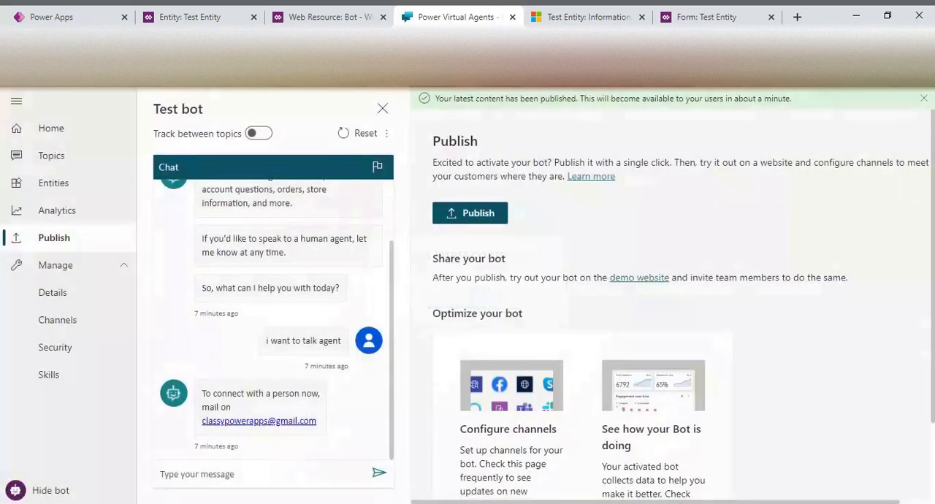
# Return to the new Test Entity record and send the embedded MyBot the message "i want to talk to agent"
pyautogui.click(697, 16)
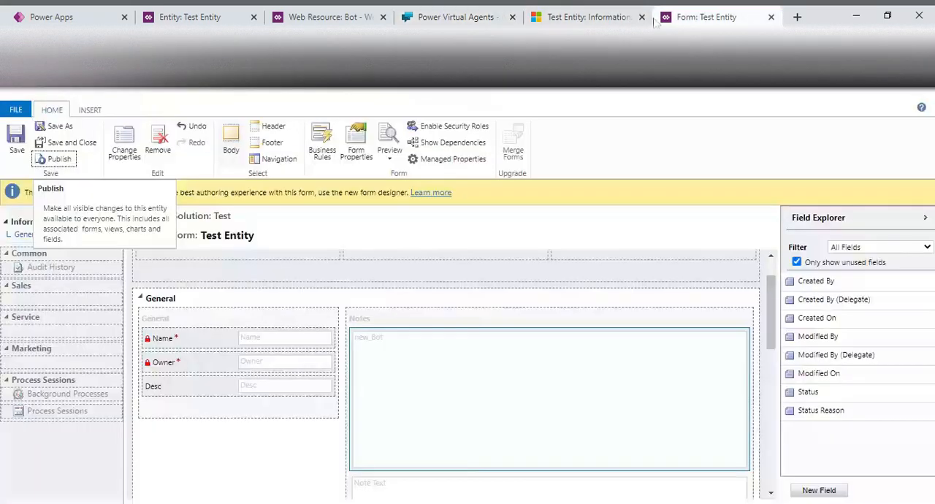
pyautogui.click(458, 16)
pyautogui.click(588, 16)
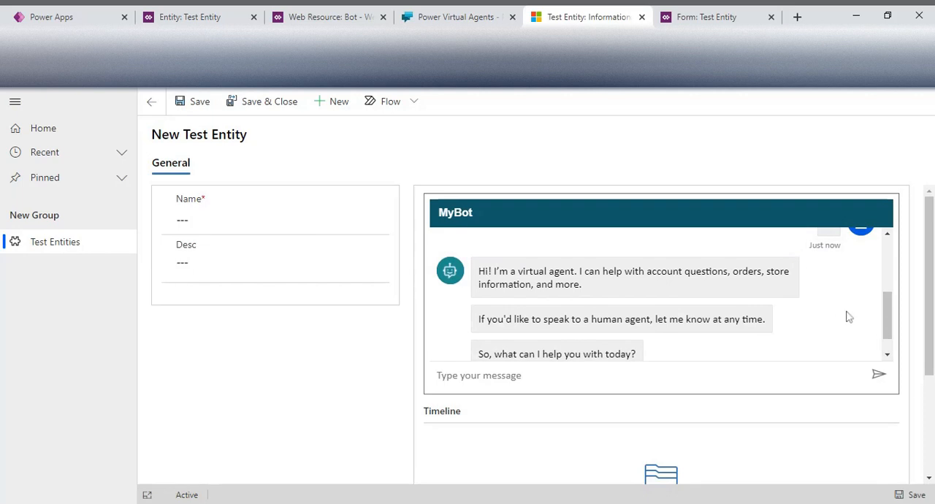
pyautogui.click(488, 387)
pyautogui.write('i')
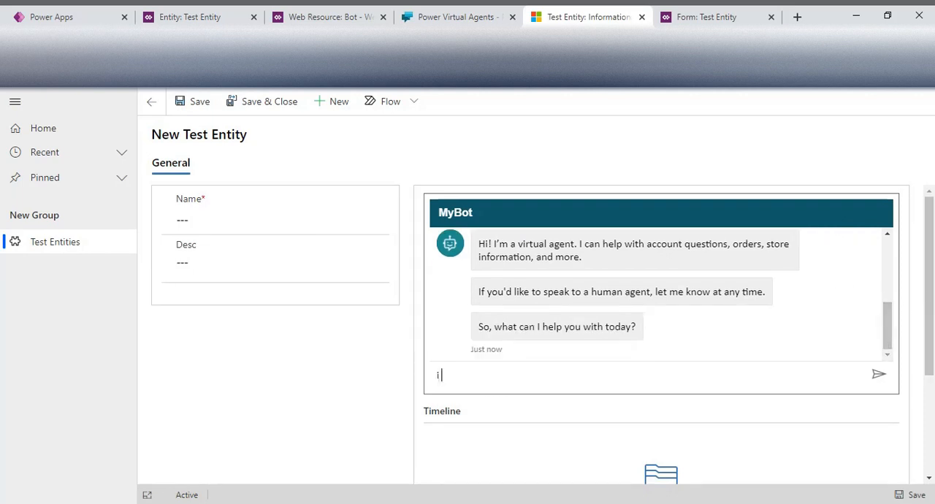
pyautogui.write(' want to talk to agent')
pyautogui.click(878, 375)
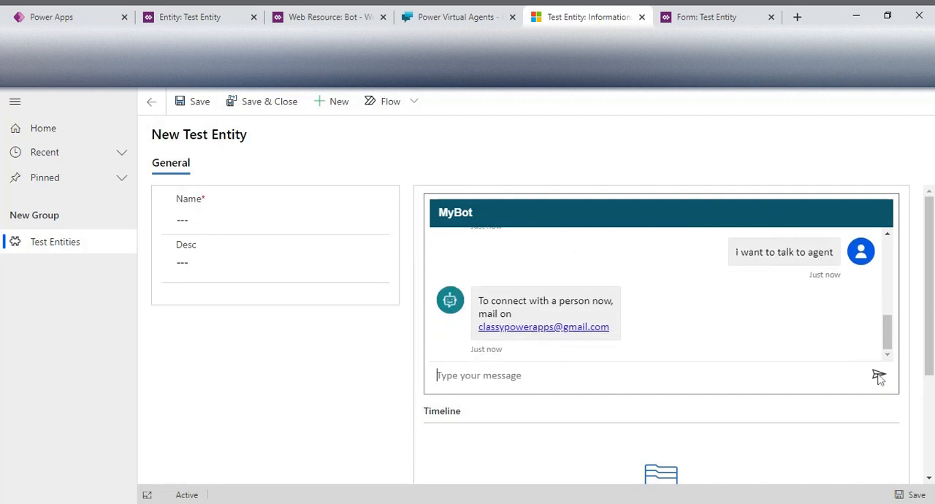